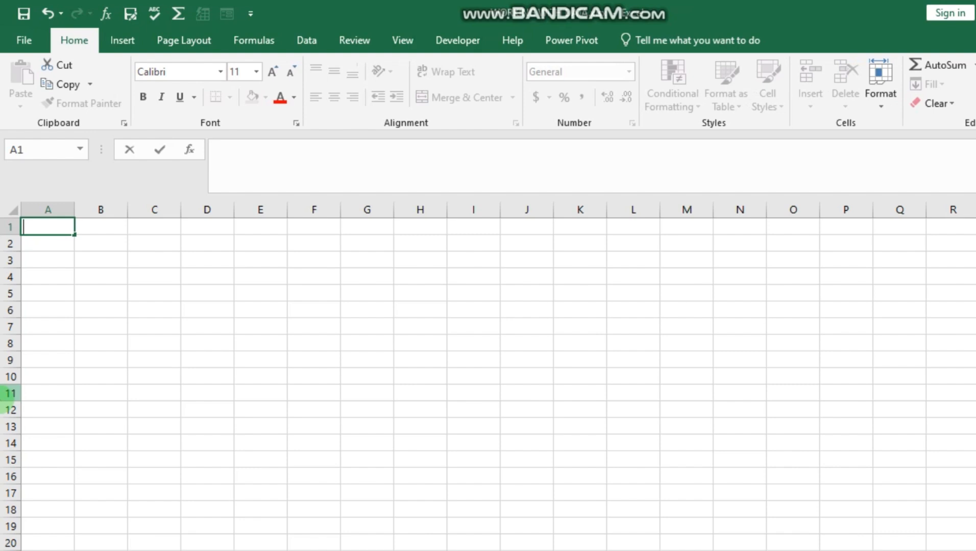
Enter the label WORKDAY in cell A1.
type("WORKDAY")
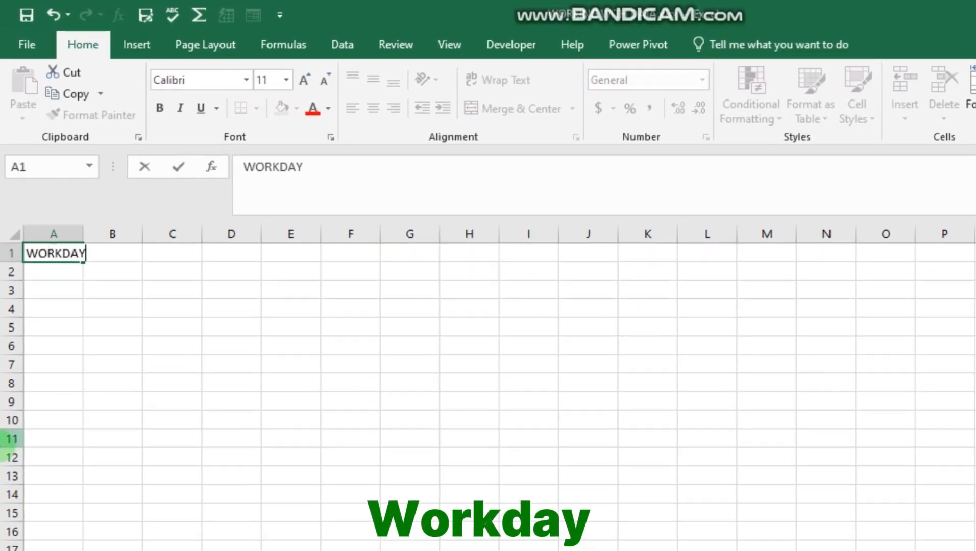
key("Return")
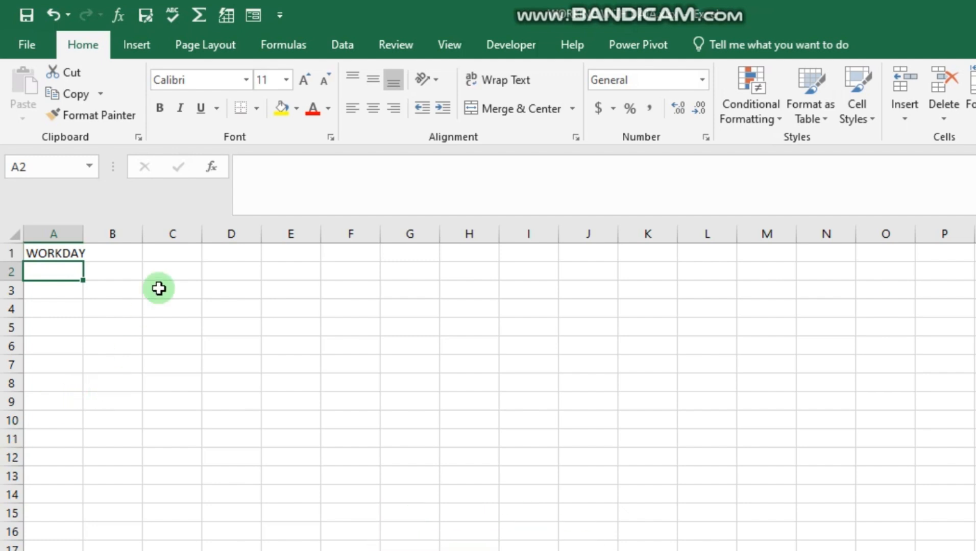
In cell C1, enter the formula =WORKDAY("09/30/2024",10) using the WORKDAY function suggestion.
left_click(168, 251)
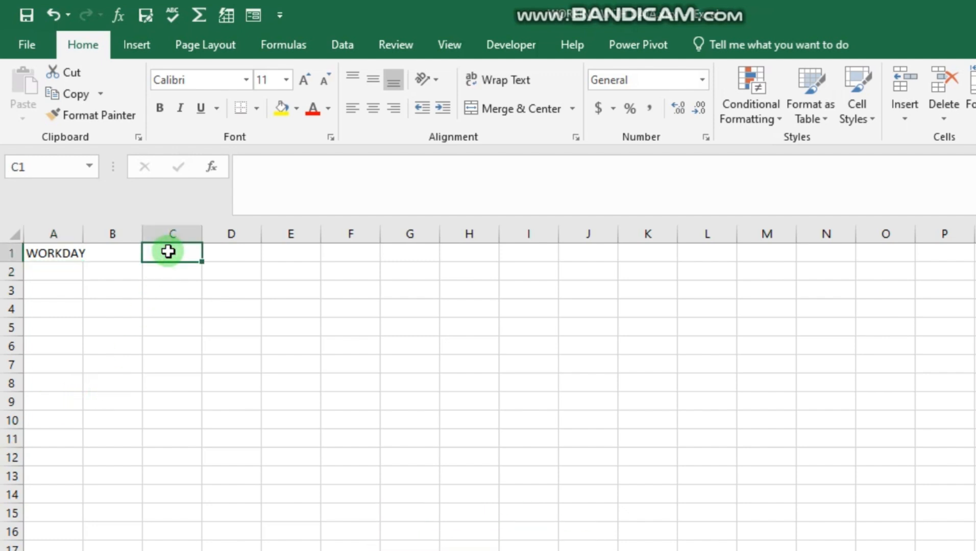
type("=")
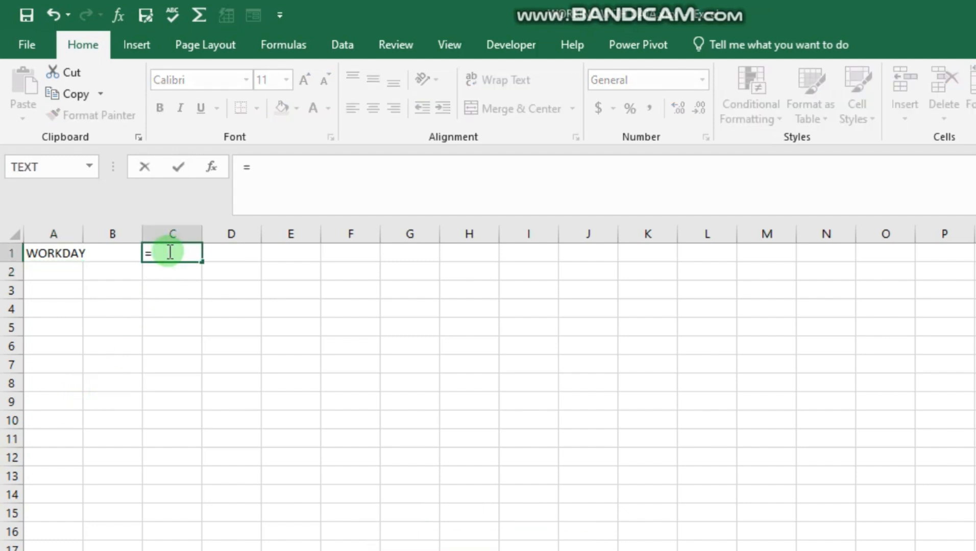
type("WORK")
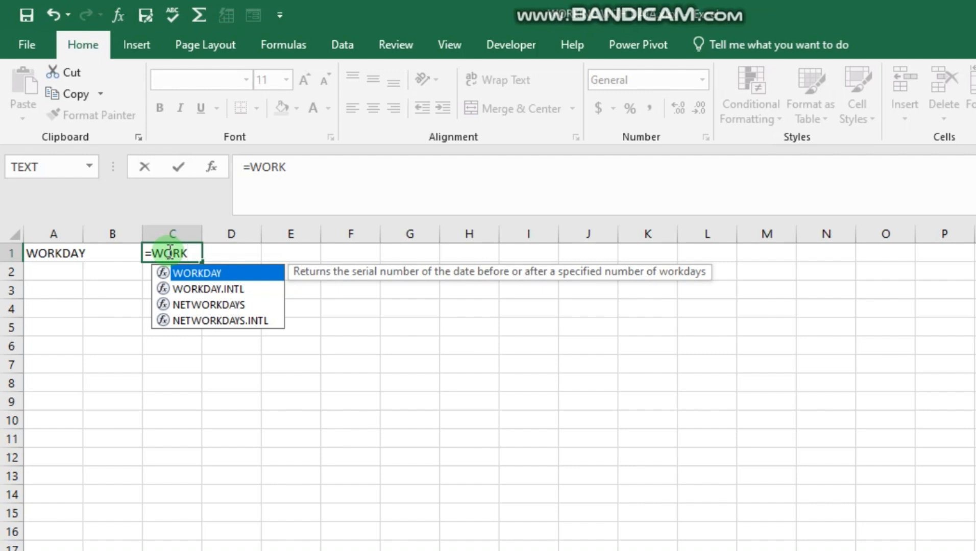
double_click(249, 276)
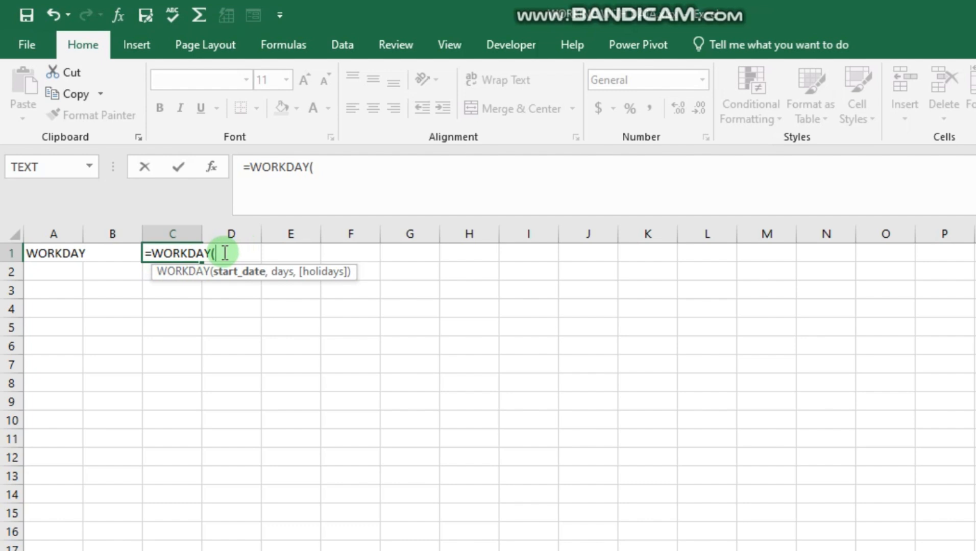
type("\"09/30/")
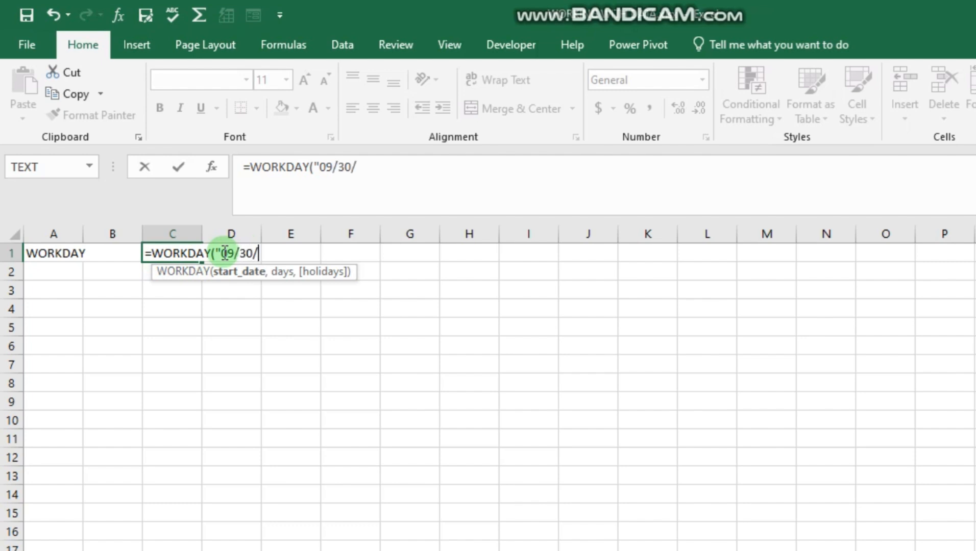
type("2024")
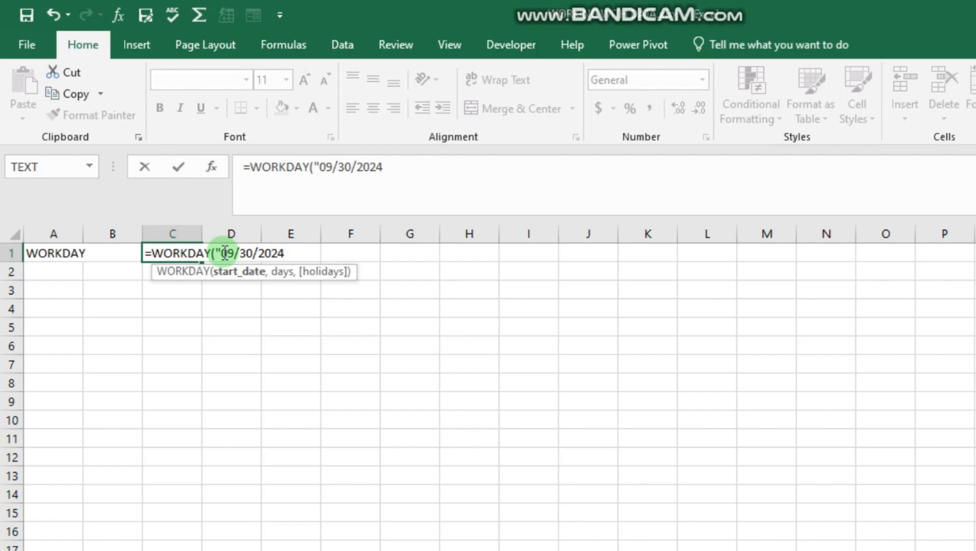
type("\",")
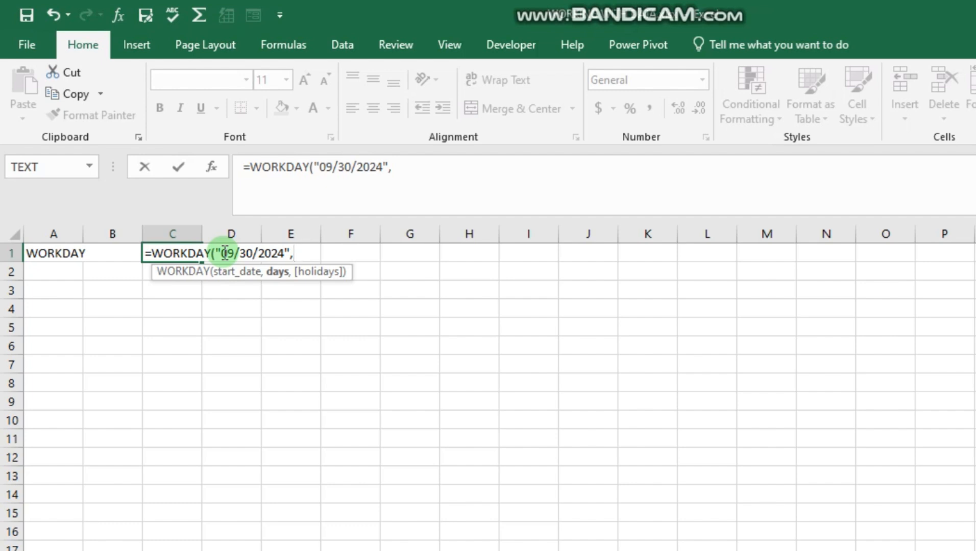
type("10")
key("Return")
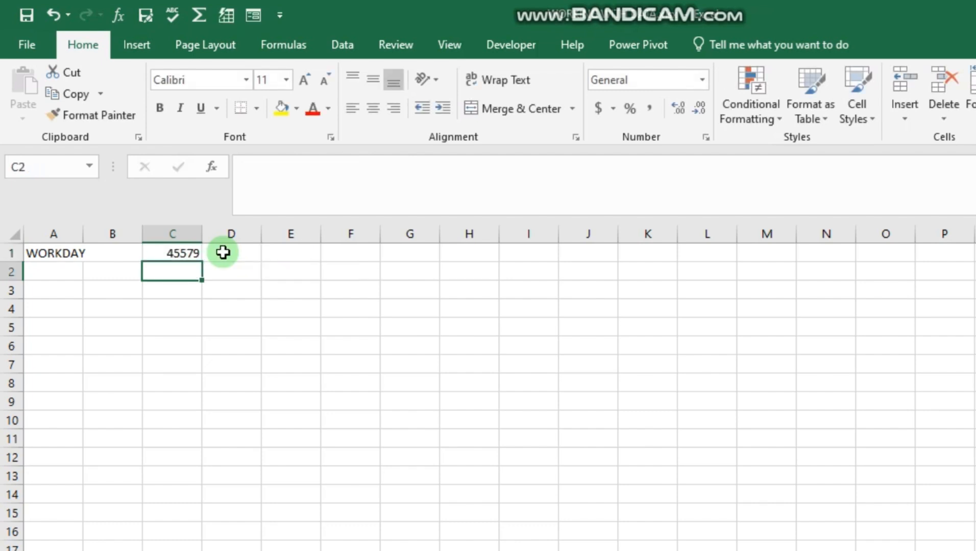
Format cell C1 with the Short Date number format.
left_click(175, 254)
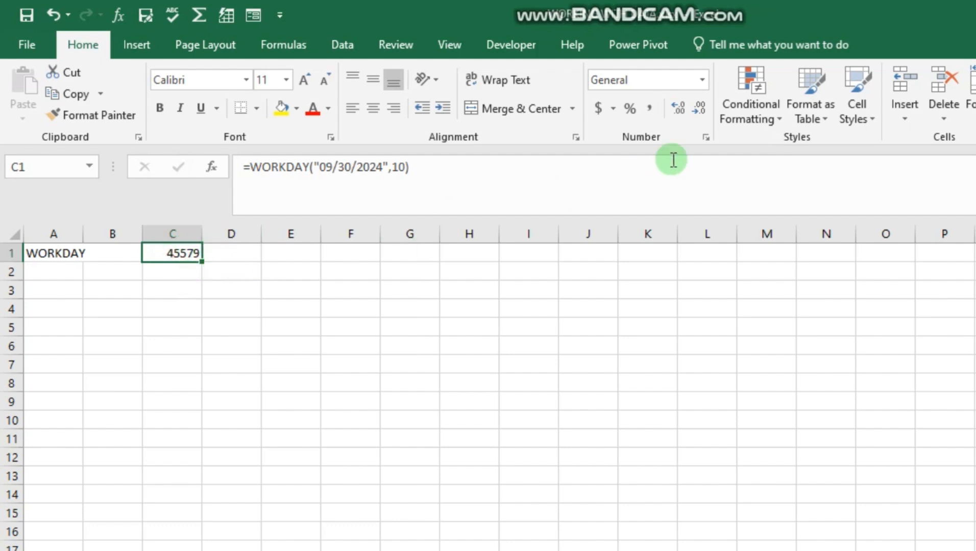
left_click(701, 81)
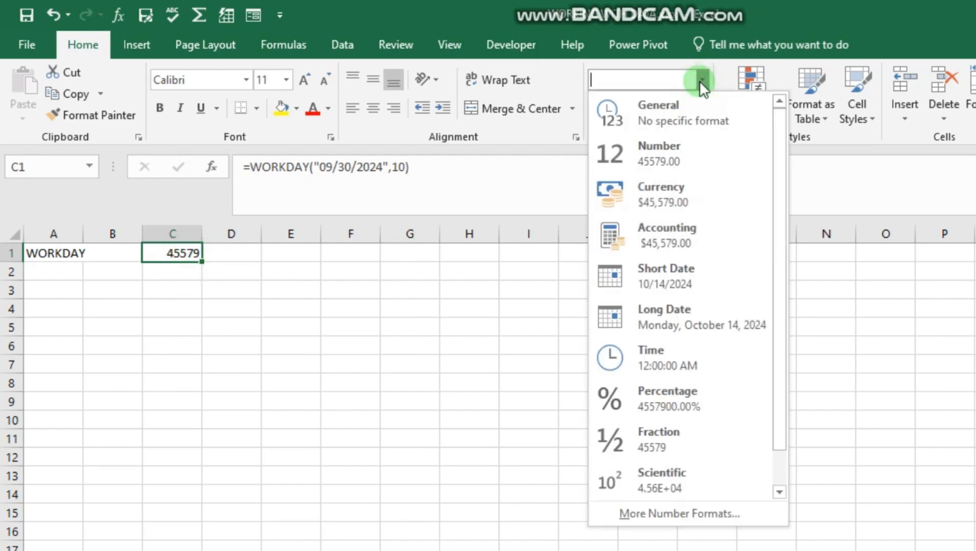
left_click(681, 271)
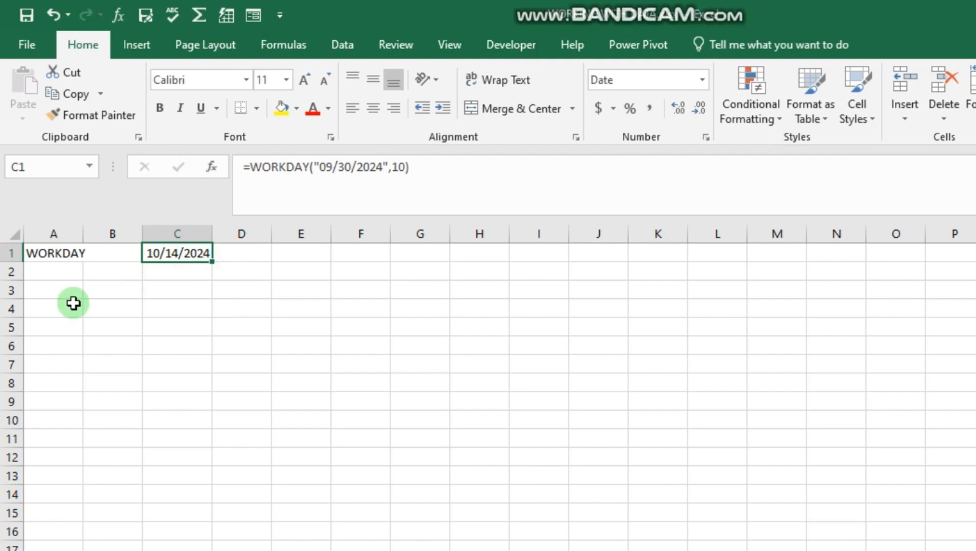
Enter the label NETWORKDAYS in cell A4.
left_click(36, 312)
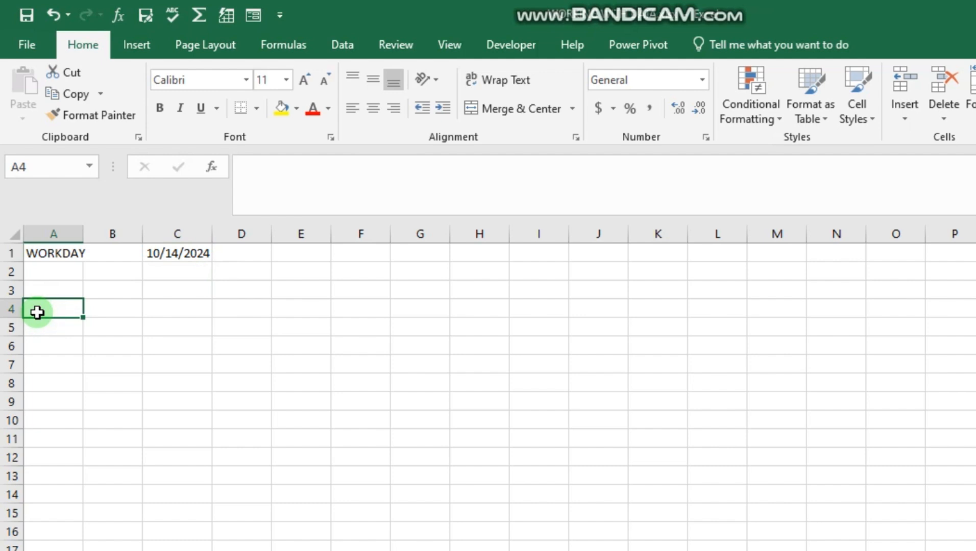
type("NETWO")
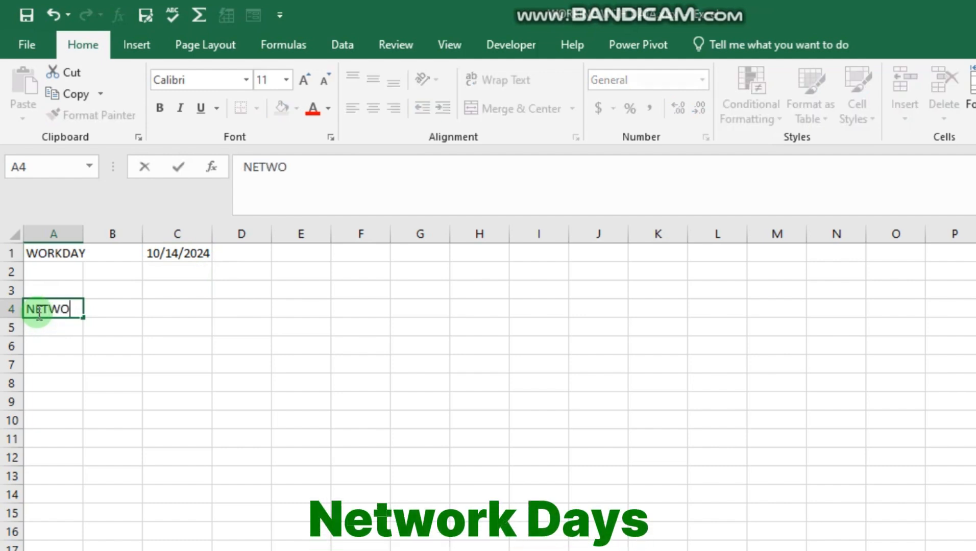
type("RKDAYS")
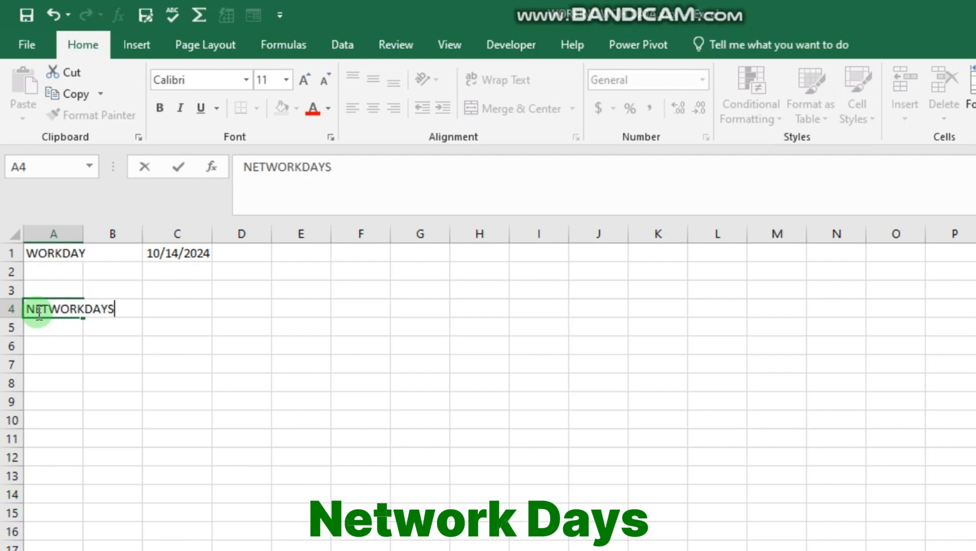
key("Return")
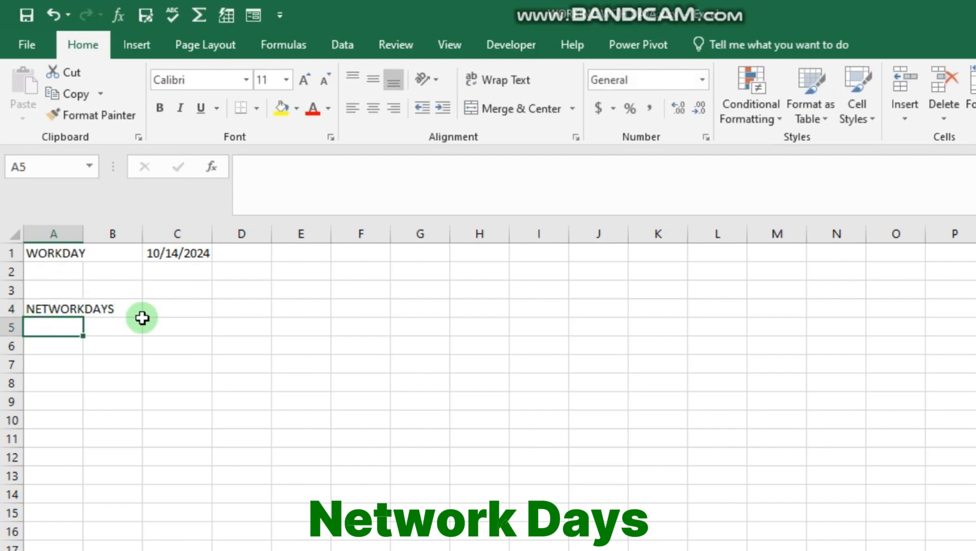
In cell C4, enter the formula =NETWORKDAYS("09/01/2024","09/15/2024") using the NETWORKDAYS function suggestion.
left_click(164, 310)
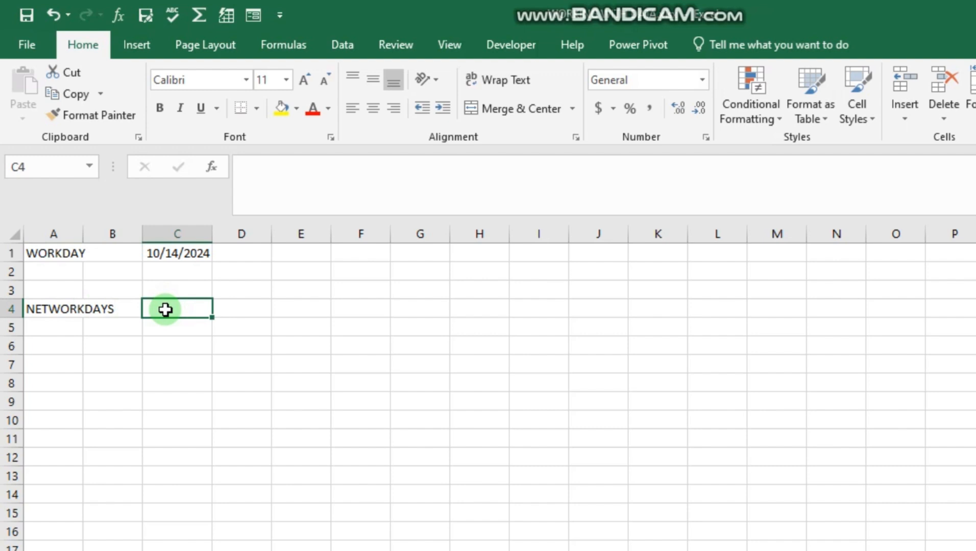
type("=")
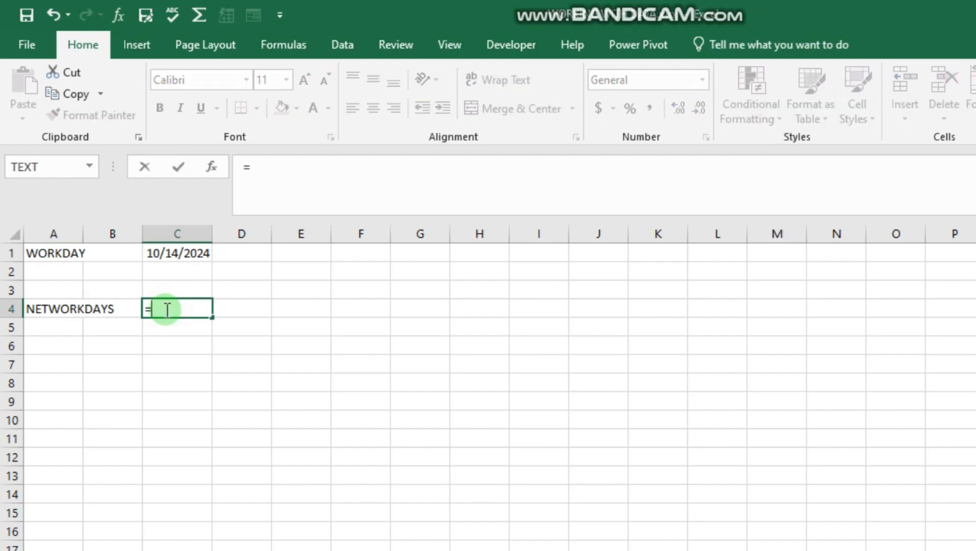
type("NET")
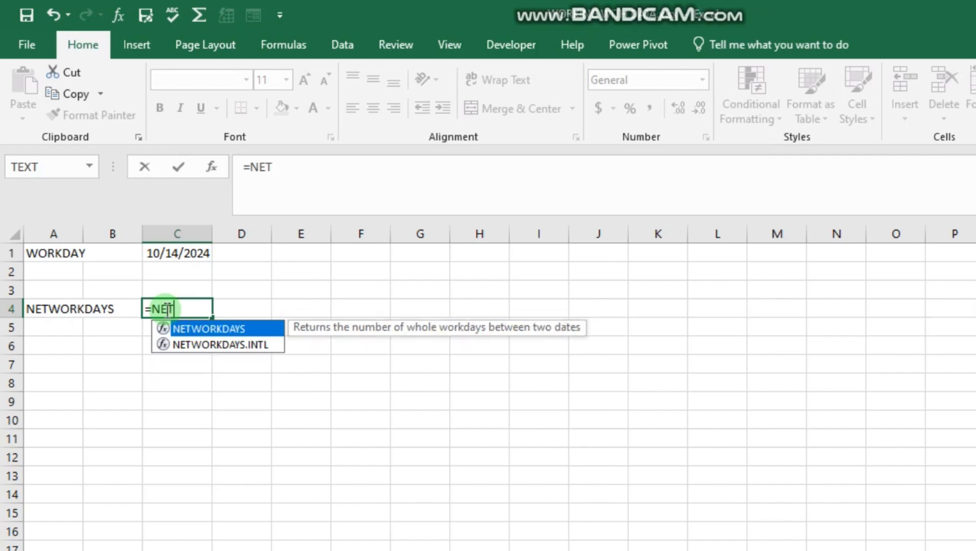
double_click(235, 327)
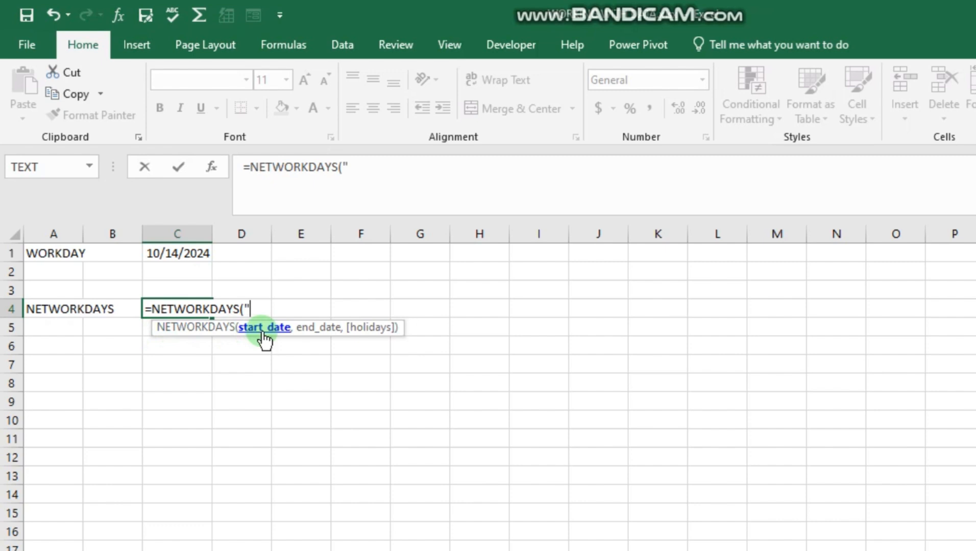
type("09/")
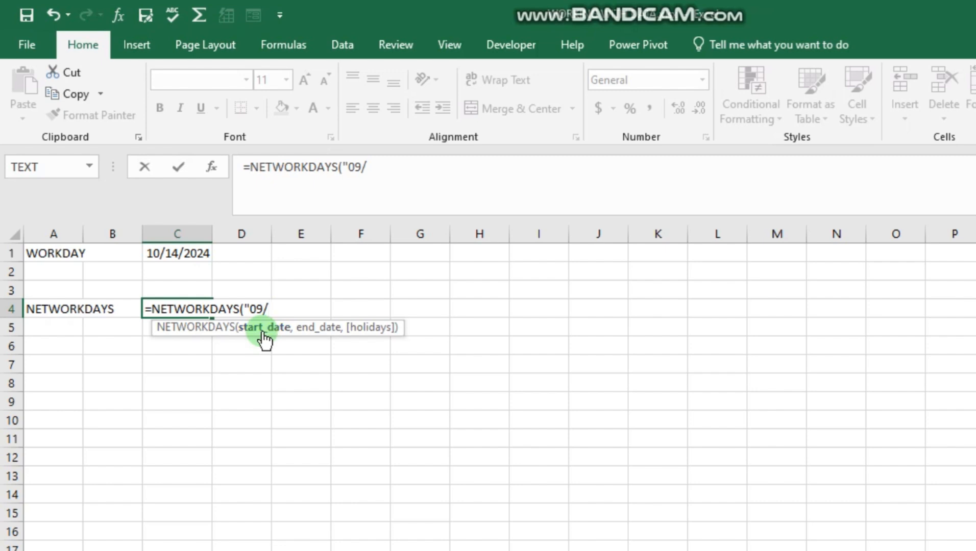
type("01/")
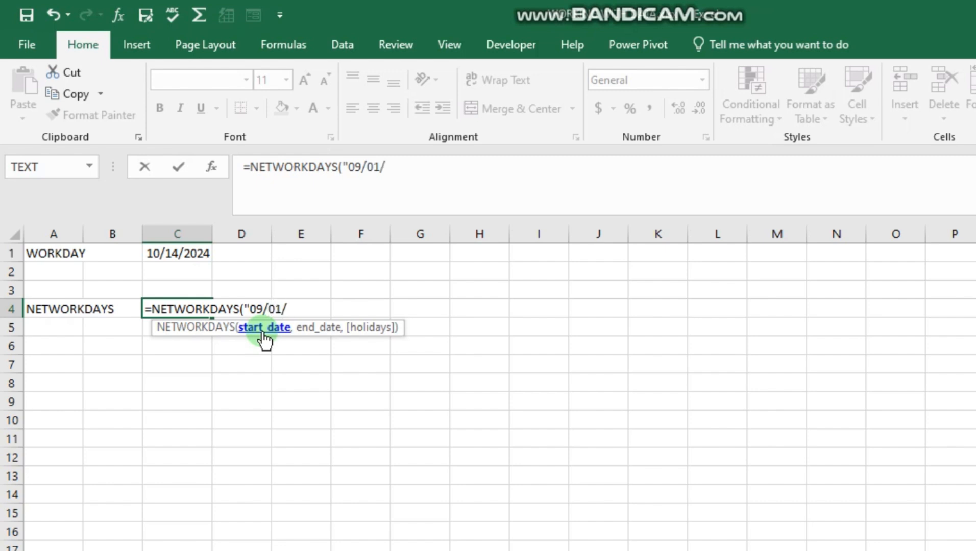
type("2024")
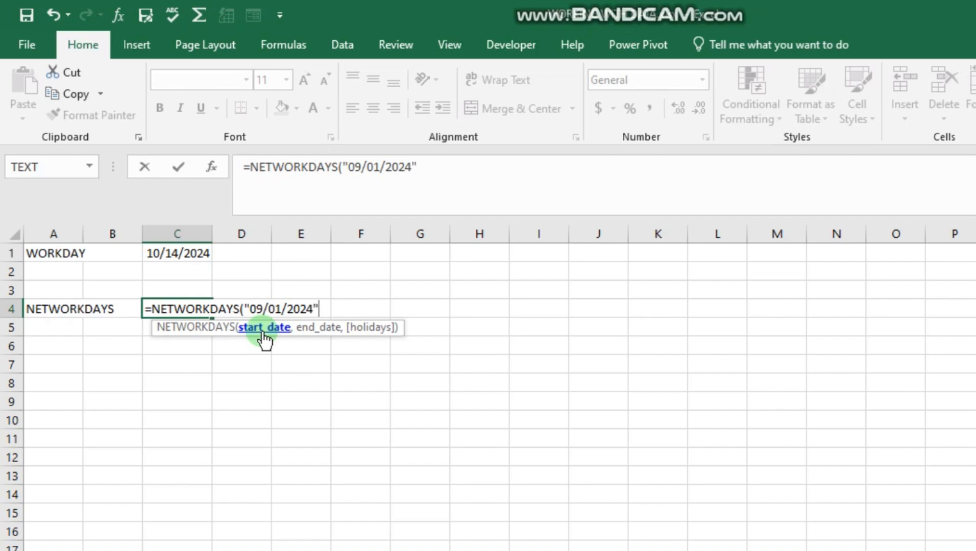
type(",")
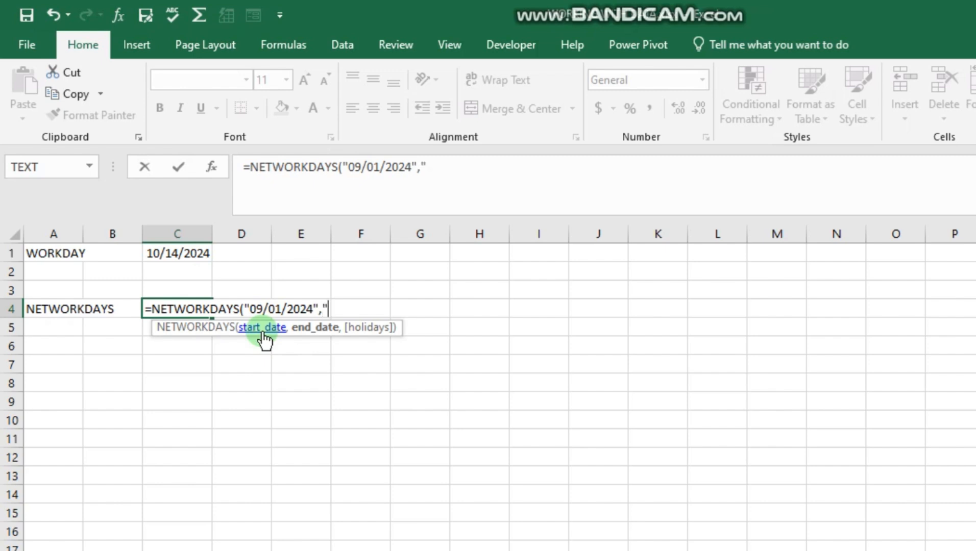
type("09/1")
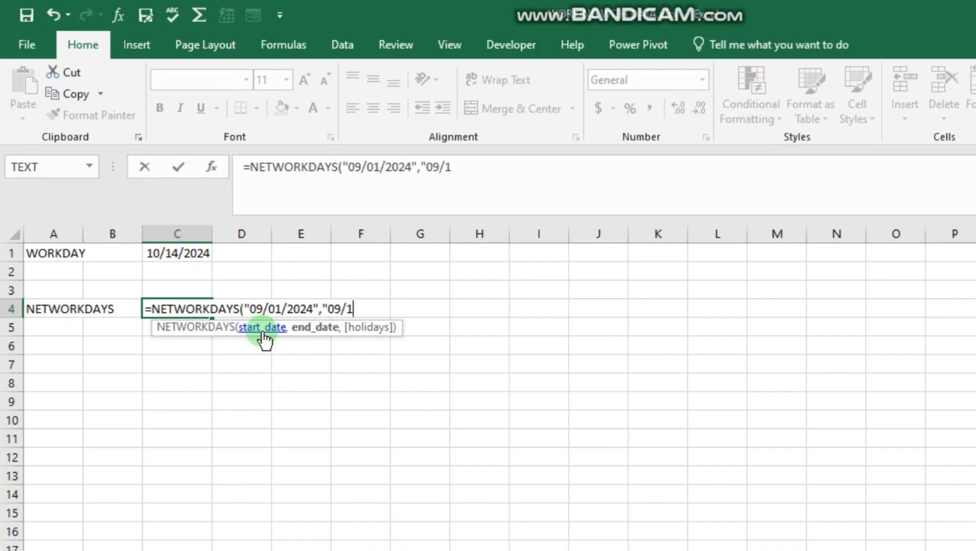
type("5/2024")
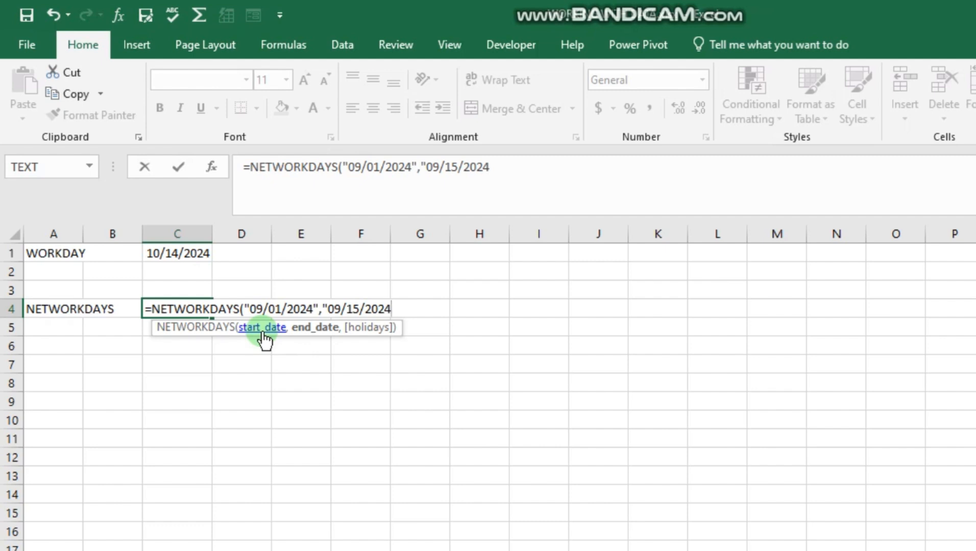
type("\"")
key("Return")
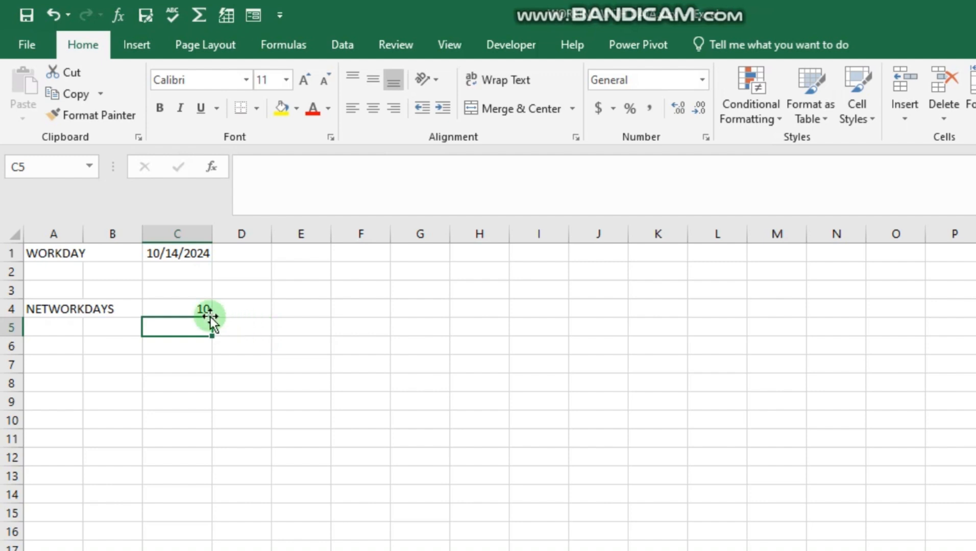
left_click(191, 308)
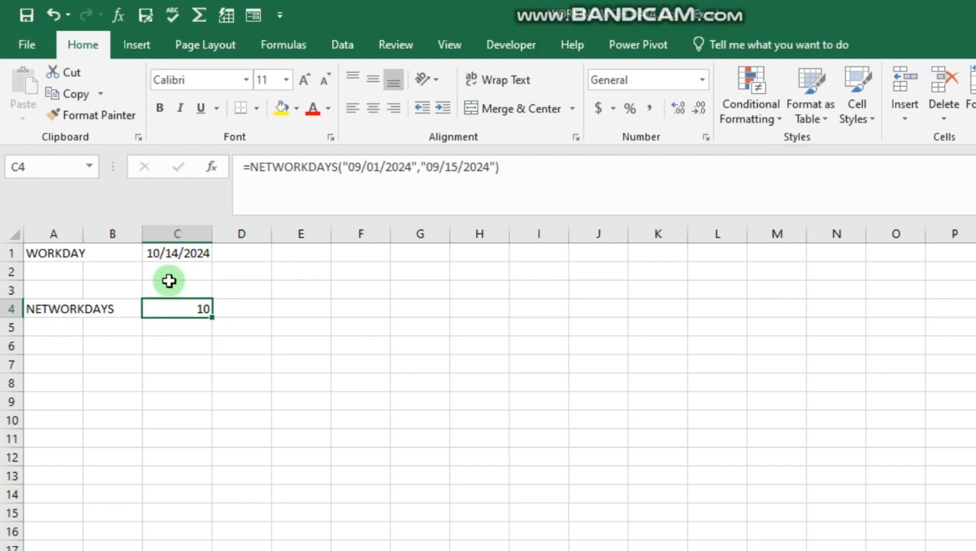
left_click(179, 256)
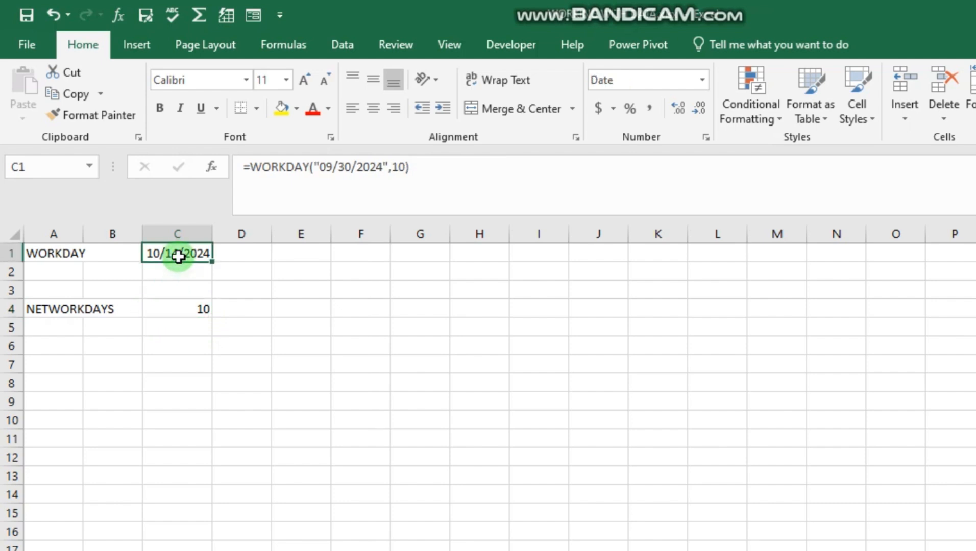